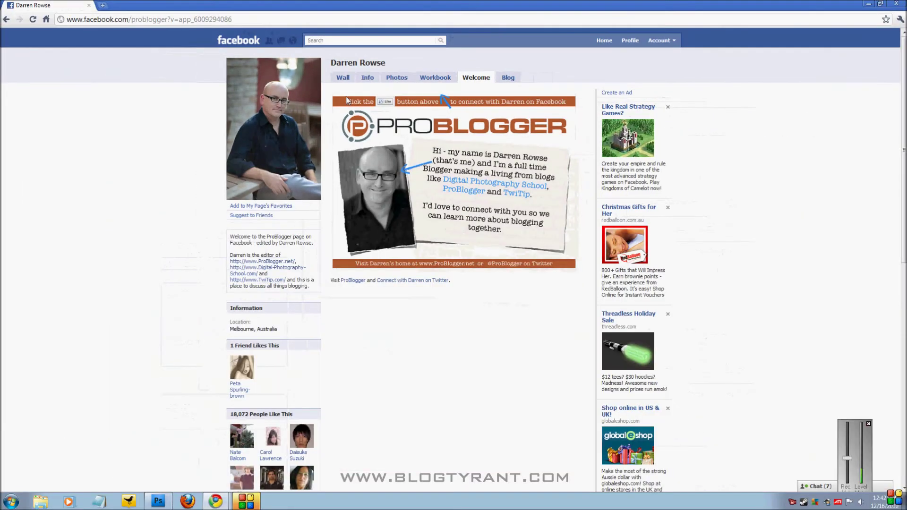
Browse the ProBlogger page's Wall, Info and Welcome tabs, then switch to bt.jpg in Photoshop
click(279, 95)
click(367, 79)
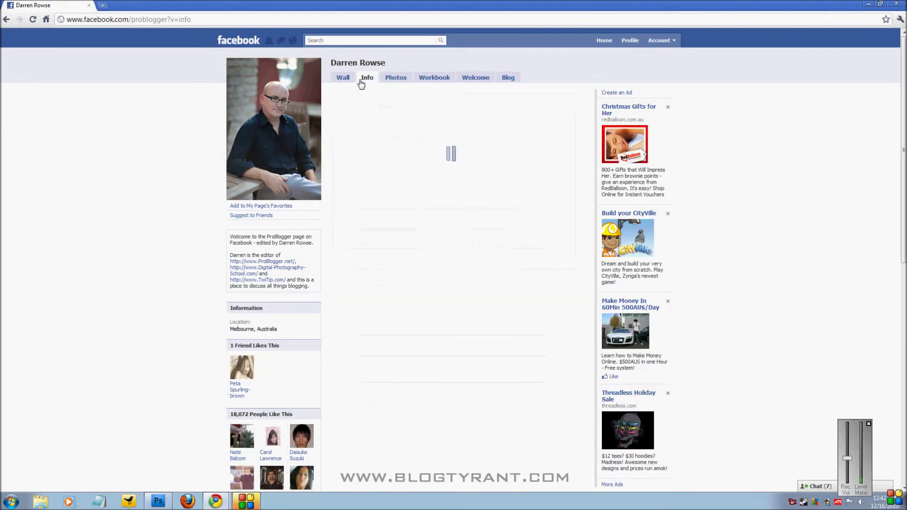
click(463, 80)
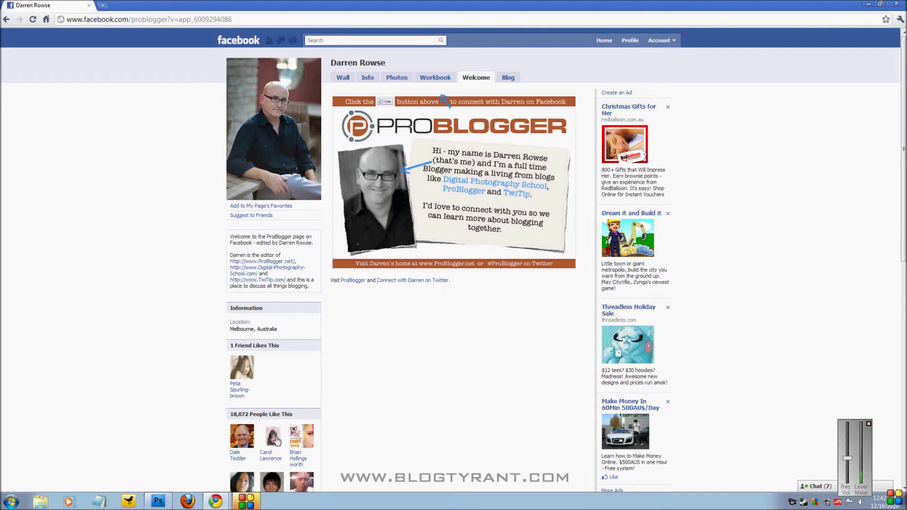
click(156, 502)
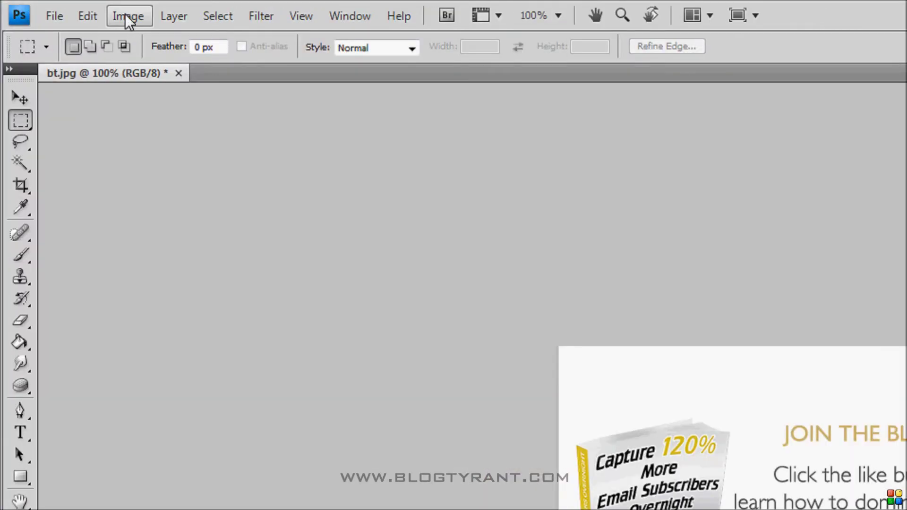
Confirm in Image Size that the graphic is 523 × 375 pixels
click(125, 13)
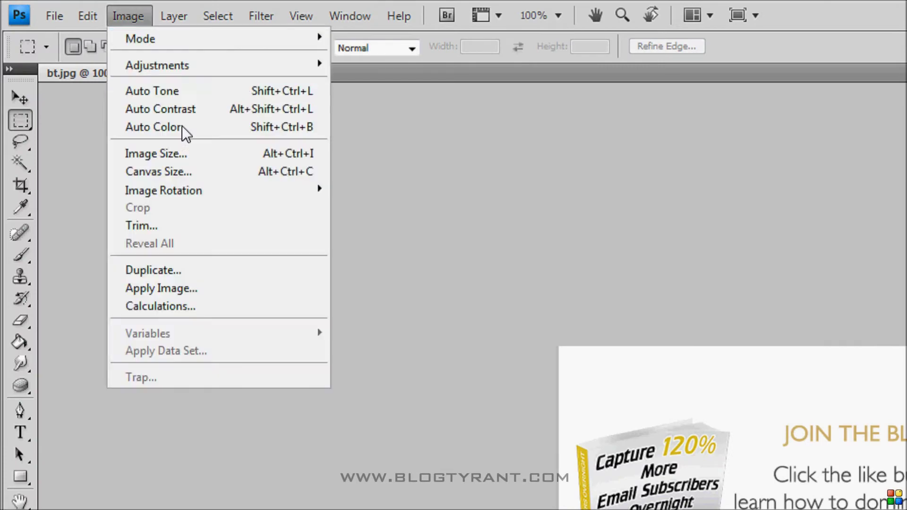
click(185, 152)
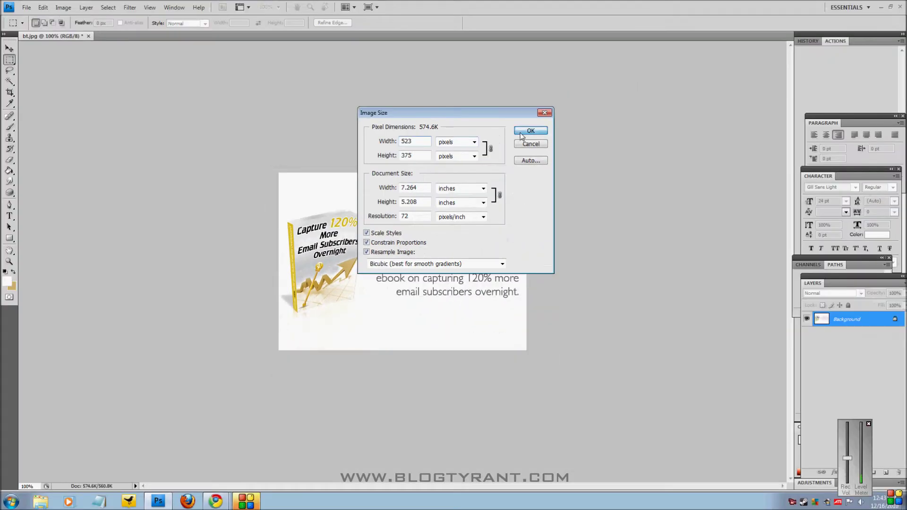
click(756, 76)
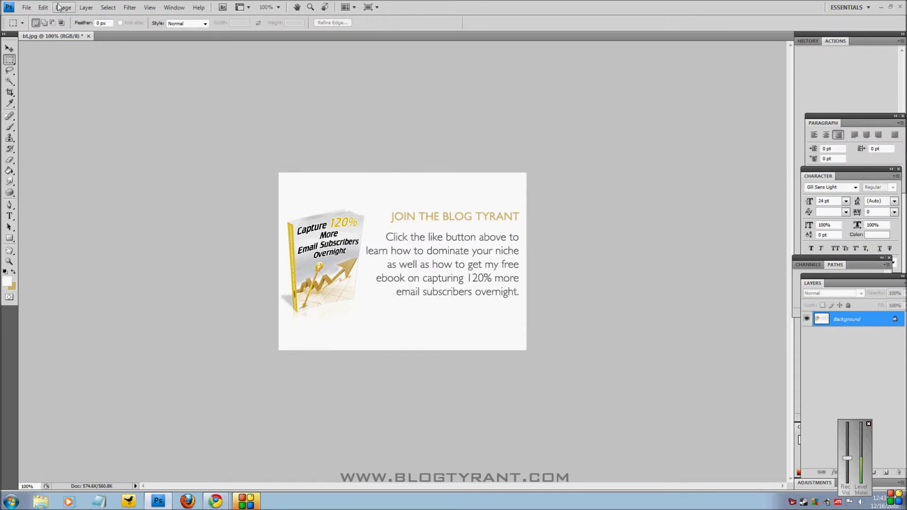
Save a web-optimized JPEG copy over the existing bt.jpg
click(27, 7)
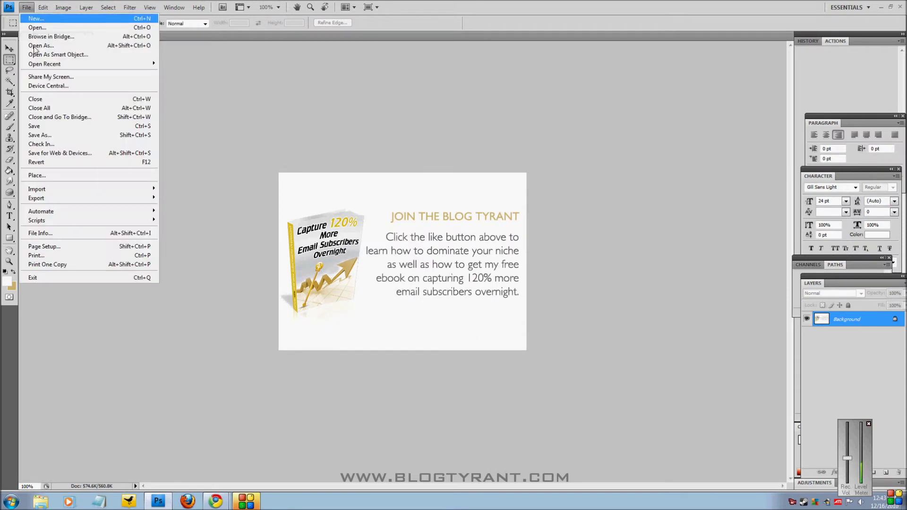
click(71, 153)
click(507, 449)
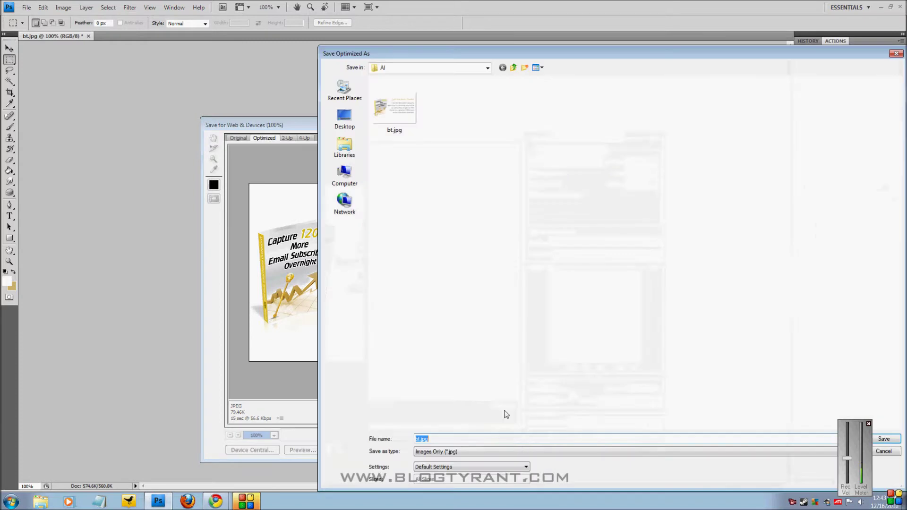
click(398, 124)
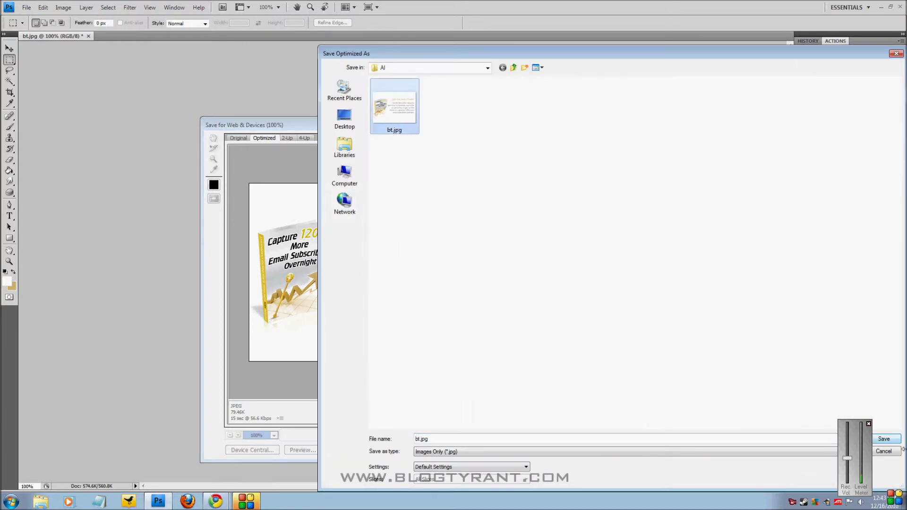
click(892, 439)
click(519, 243)
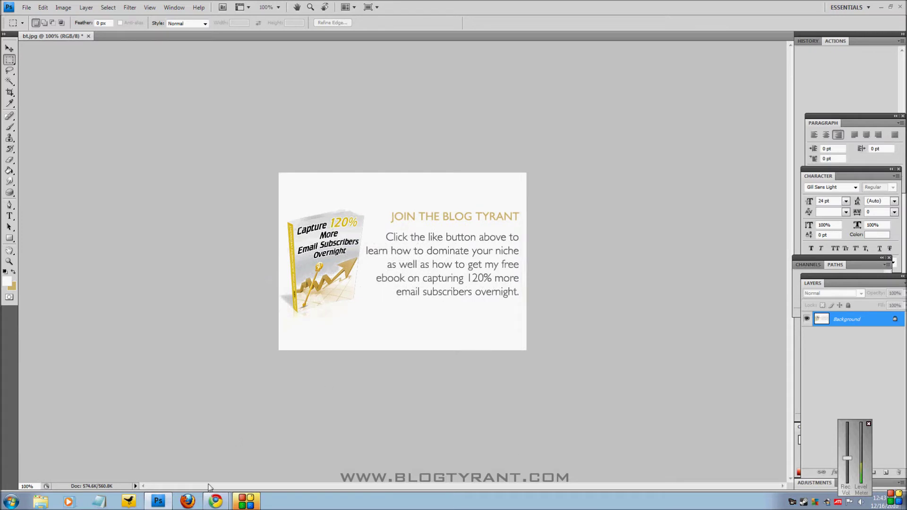
Snap the Facebook window left and narrow it beside the WordPress Add New Post editor
click(221, 499)
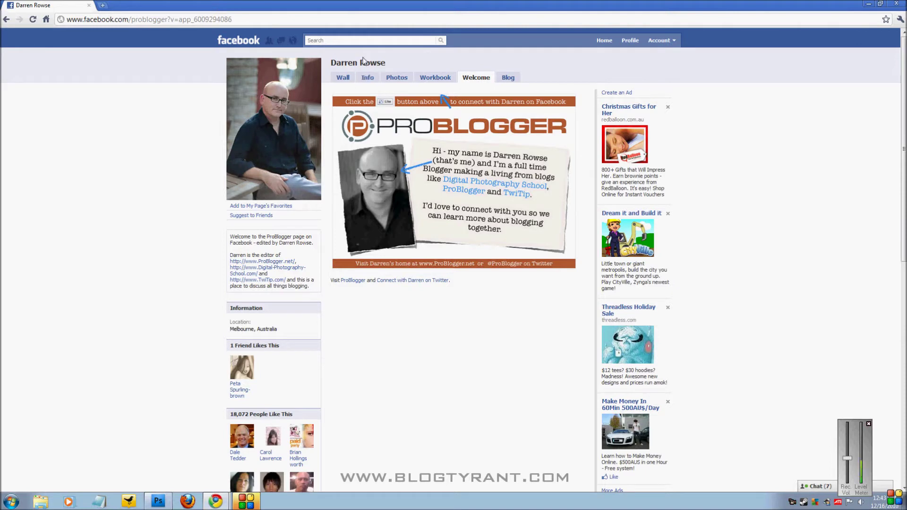
key(super+Left)
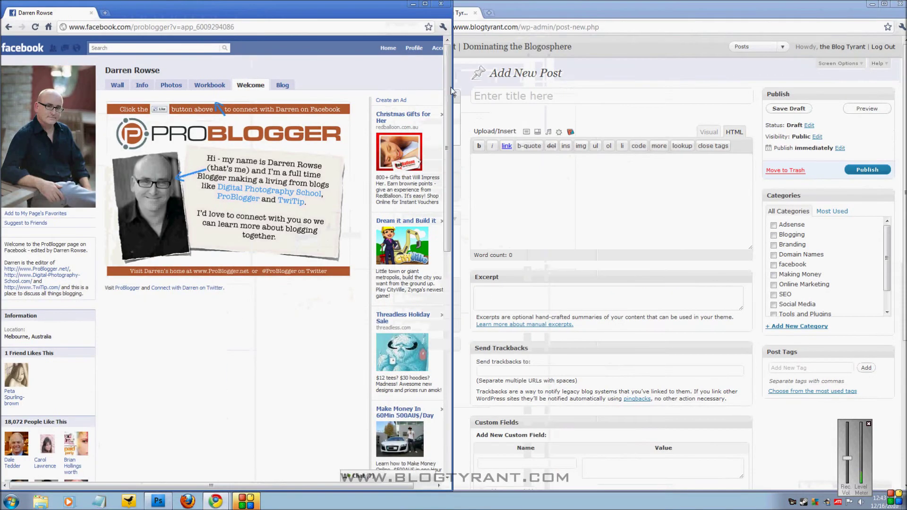
drag(452, 133, 380, 133)
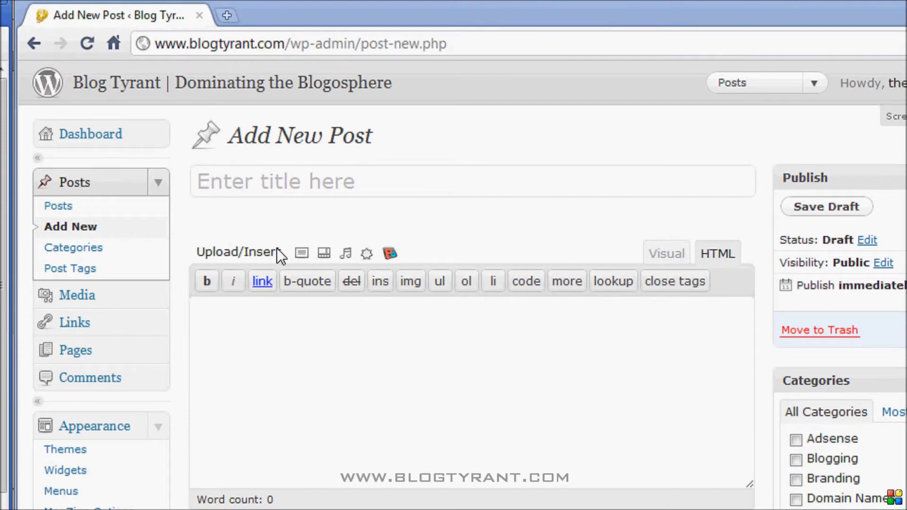
Copy the link URL of bt1.jpg (523 × 375) from the WordPress Media Library
click(301, 255)
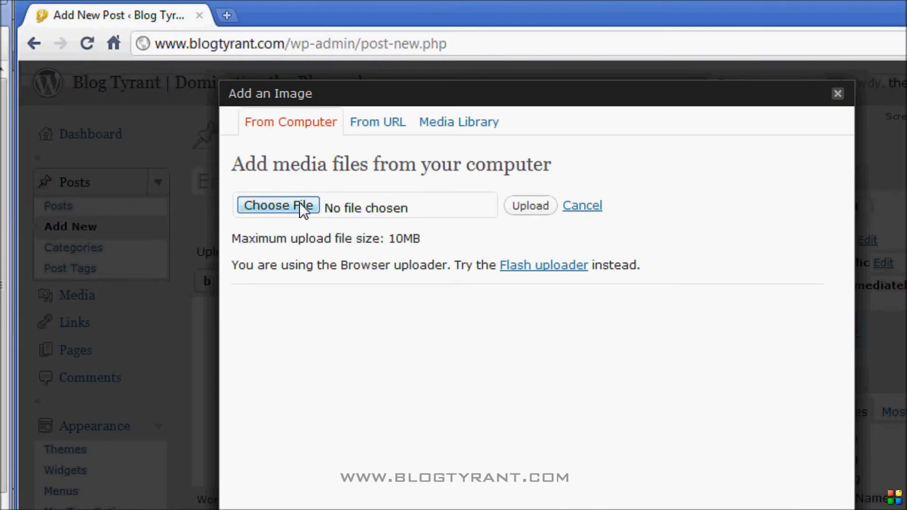
click(459, 128)
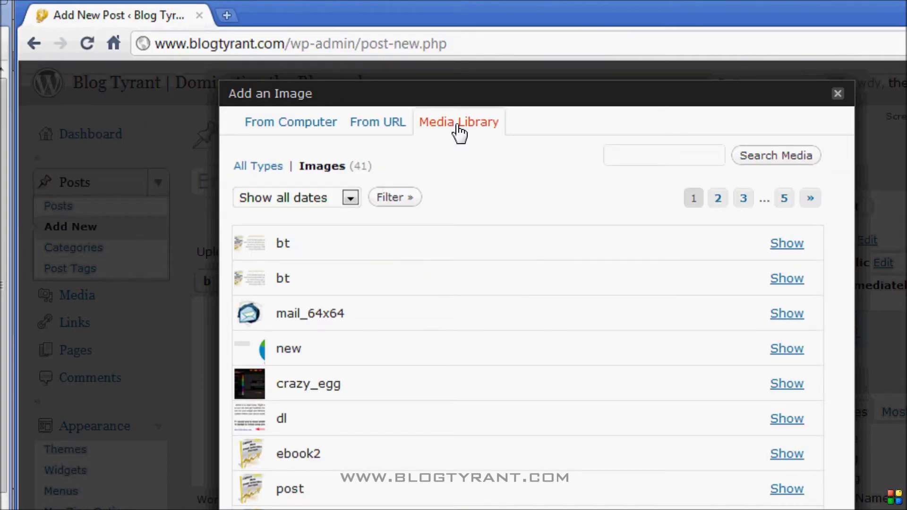
click(787, 244)
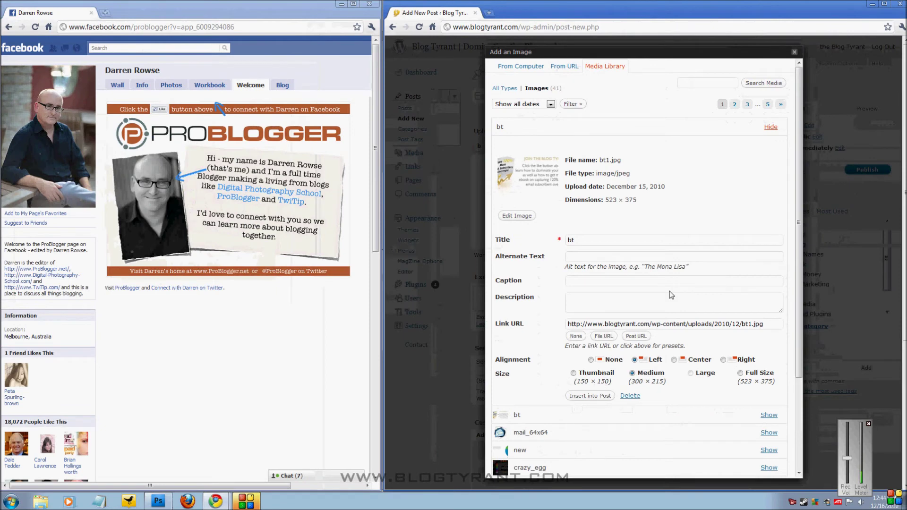
triple_click(672, 323)
right_click(672, 322)
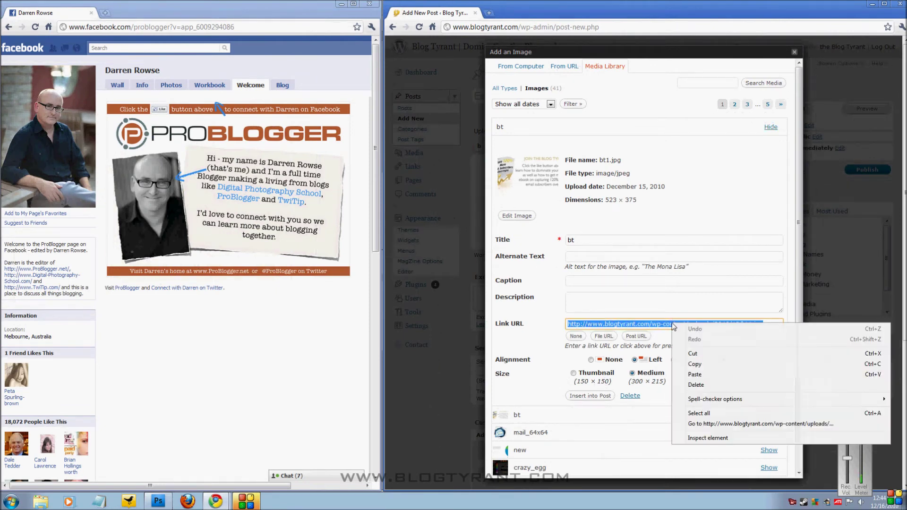
click(713, 368)
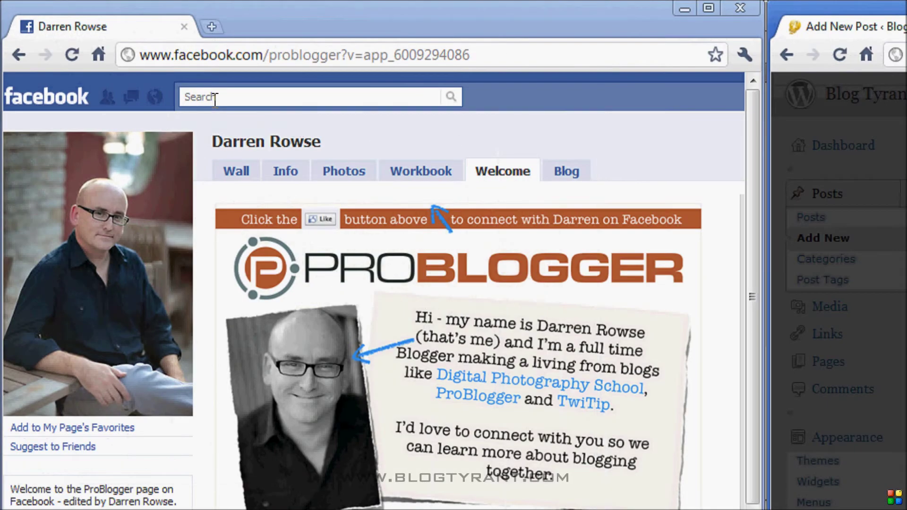
Search 'static' and add the Static FBML app to the Blog Tyrant page
click(107, 48)
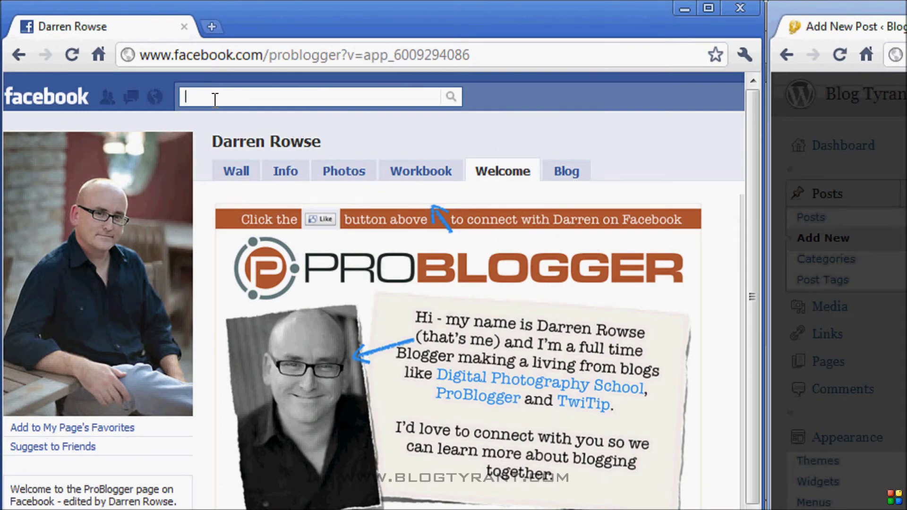
text(static)
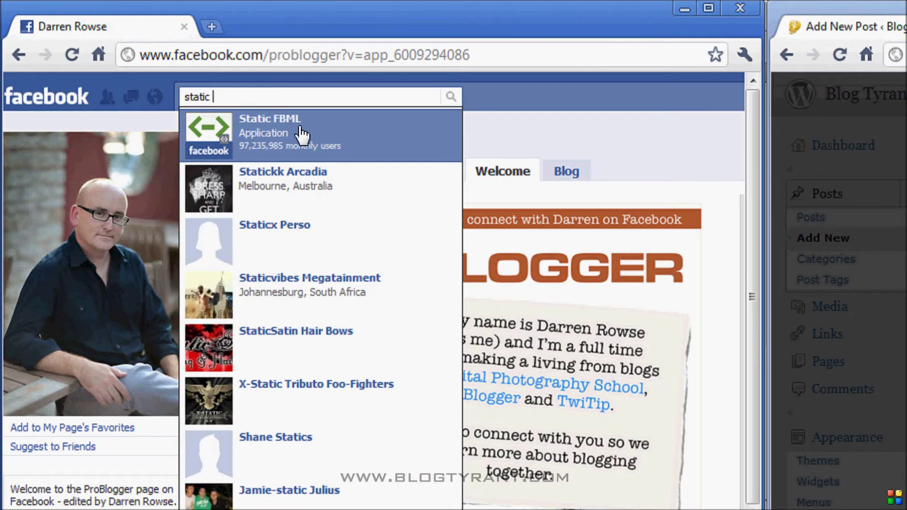
click(301, 134)
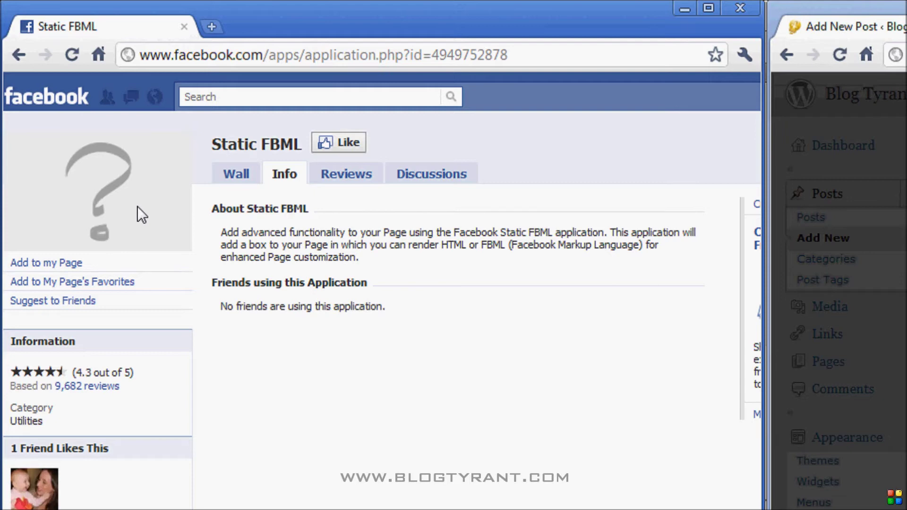
click(70, 266)
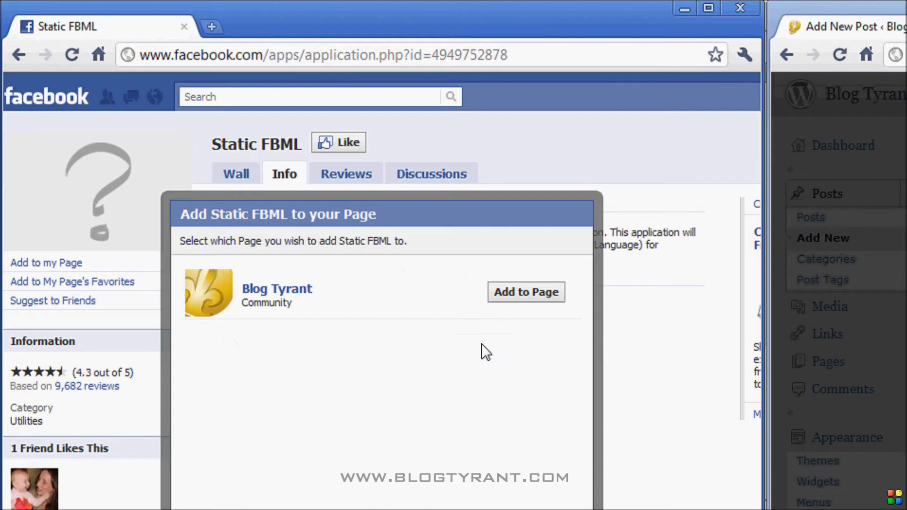
click(524, 297)
click(524, 298)
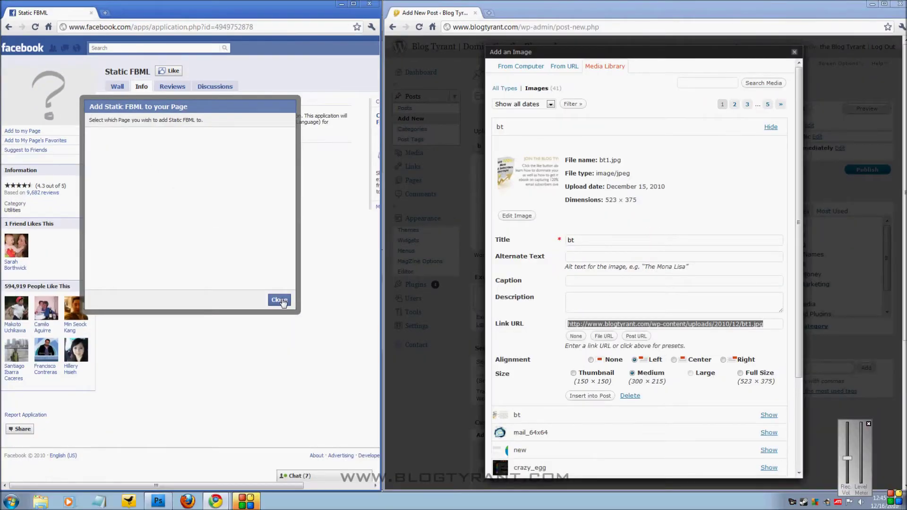
Find Blog Tyrant via a 'blog' search and show its Applications settings under Edit Page
click(280, 300)
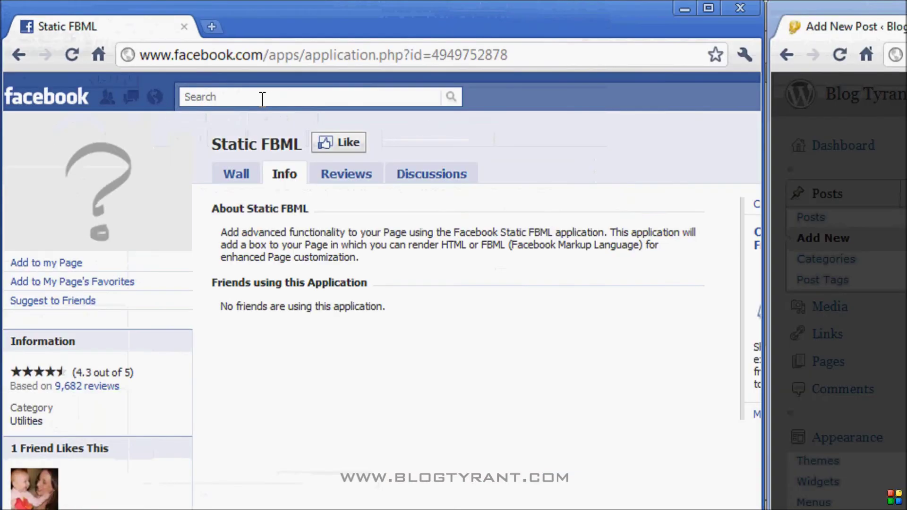
click(130, 50)
text(blog)
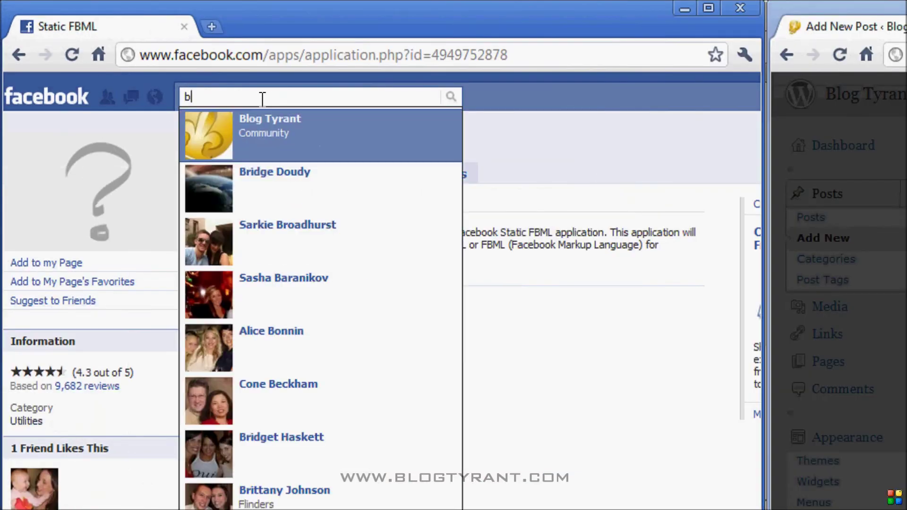
click(284, 130)
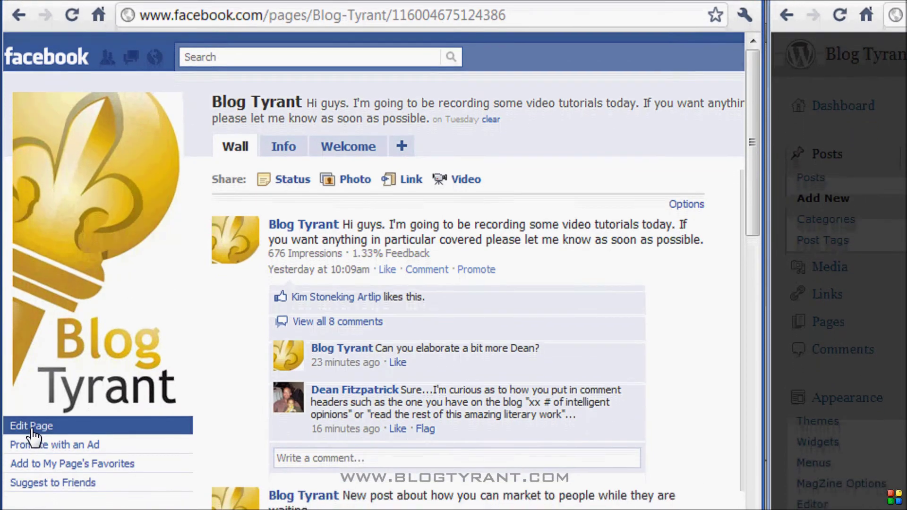
click(33, 419)
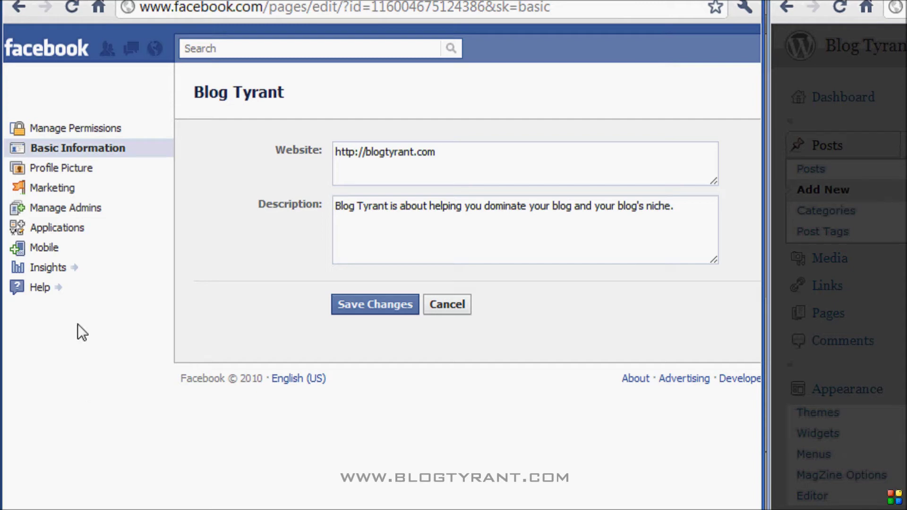
click(70, 231)
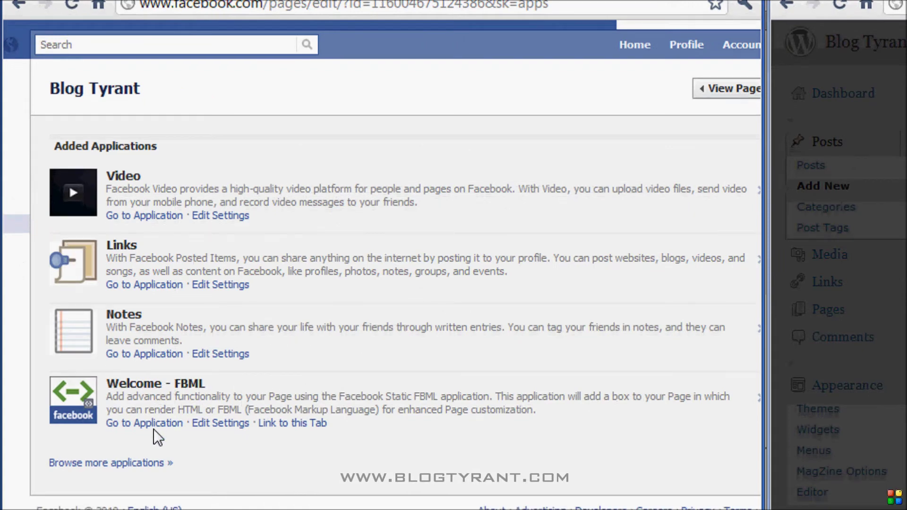
Open the Welcome - FBML application's Edit FBML page
click(156, 423)
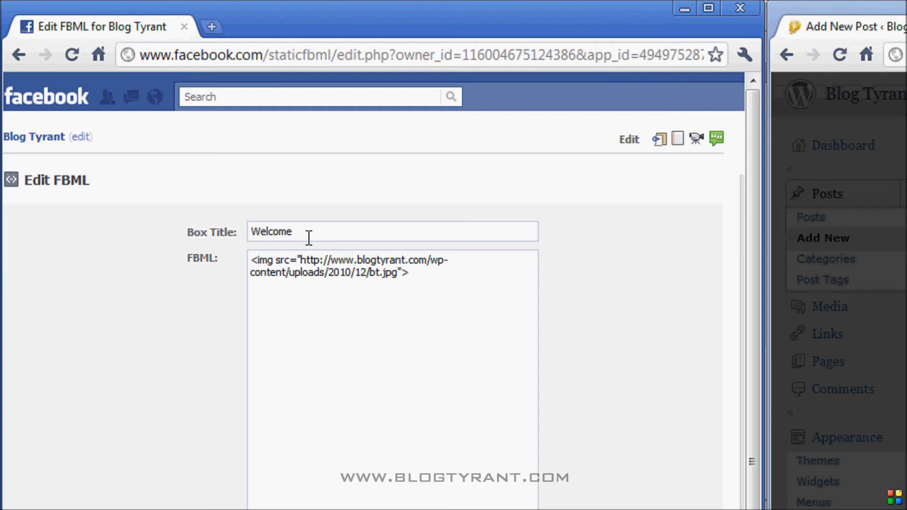
Review the bt.jpg img tag, save the Welcome FBML changes, and return to Blog Tyrant
drag(254, 260, 413, 285)
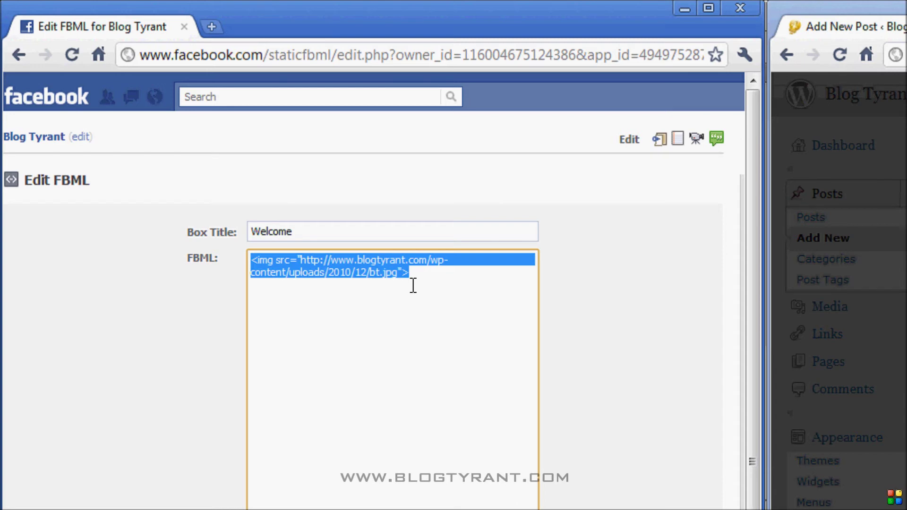
click(411, 279)
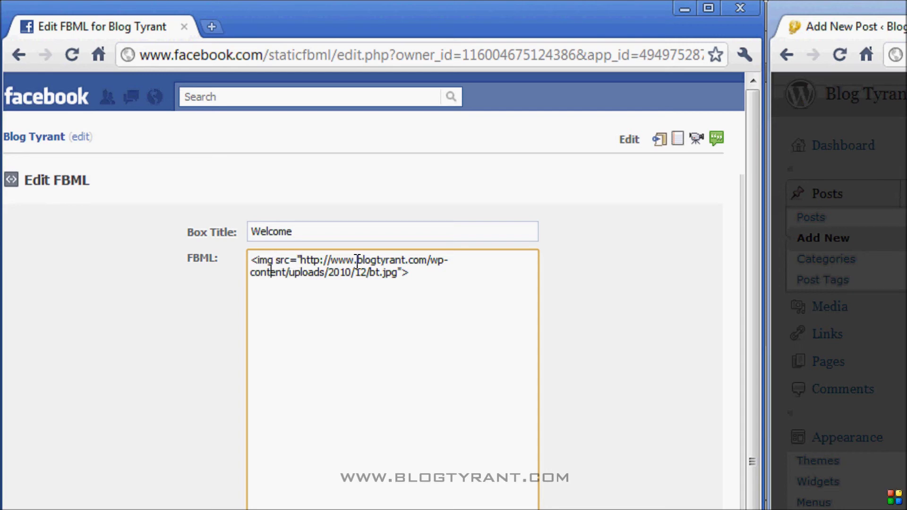
mouse_move(394, 276)
mouse_down()
mouse_move(362, 274)
mouse_move(397, 274)
mouse_up()
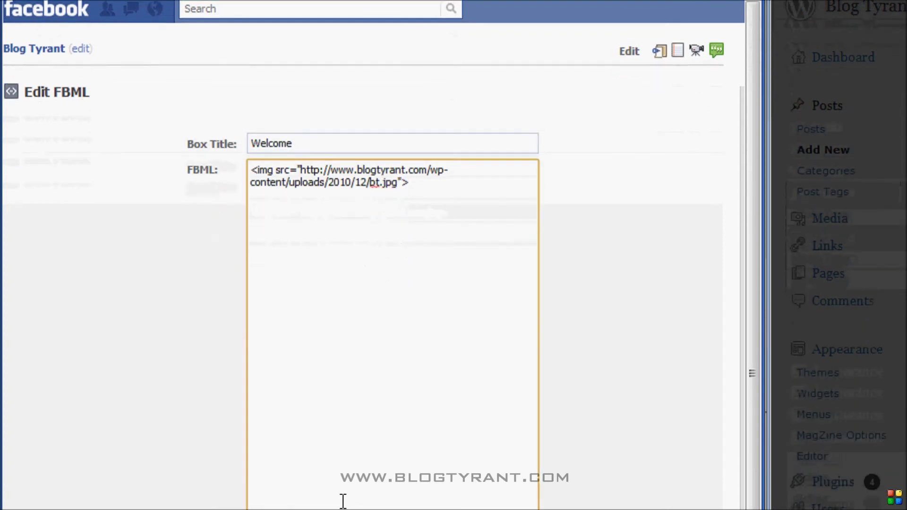
click(338, 450)
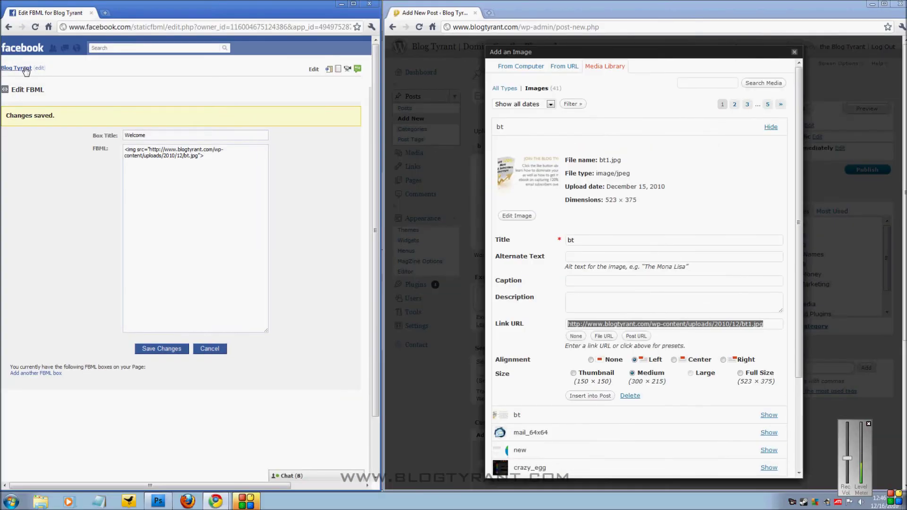
click(26, 69)
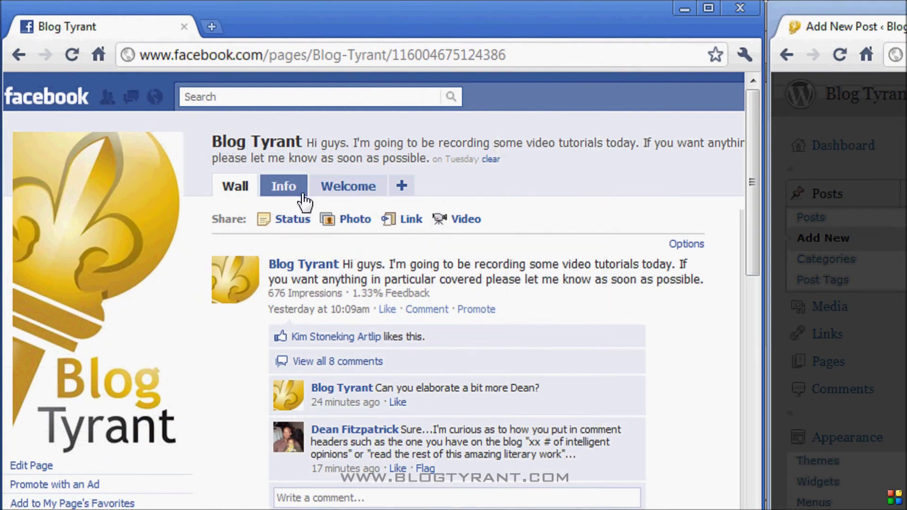
View the Welcome tab's 'Join the Blog Tyrant' ebook image, then switch to the Wall
click(345, 193)
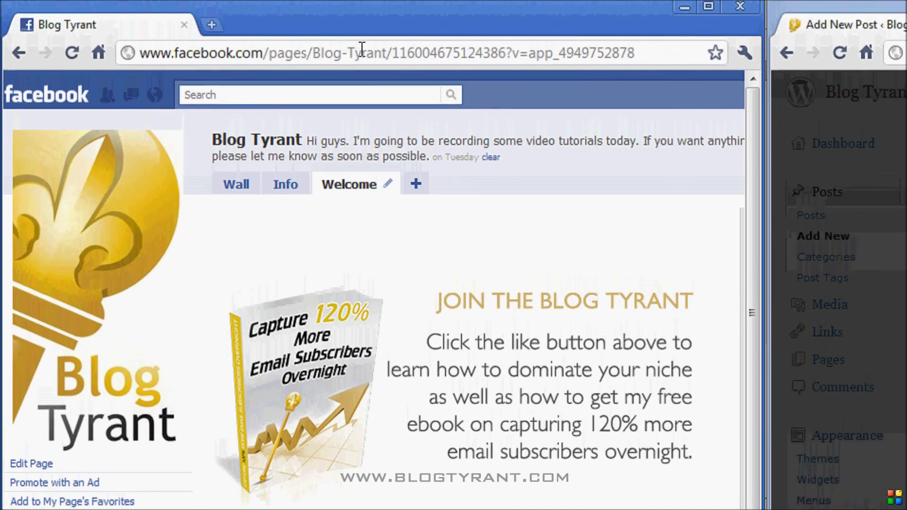
click(363, 33)
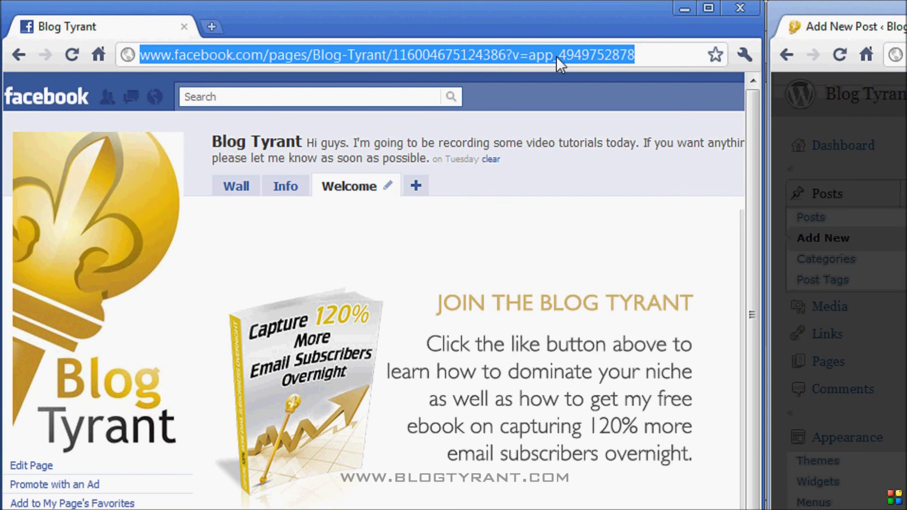
click(243, 187)
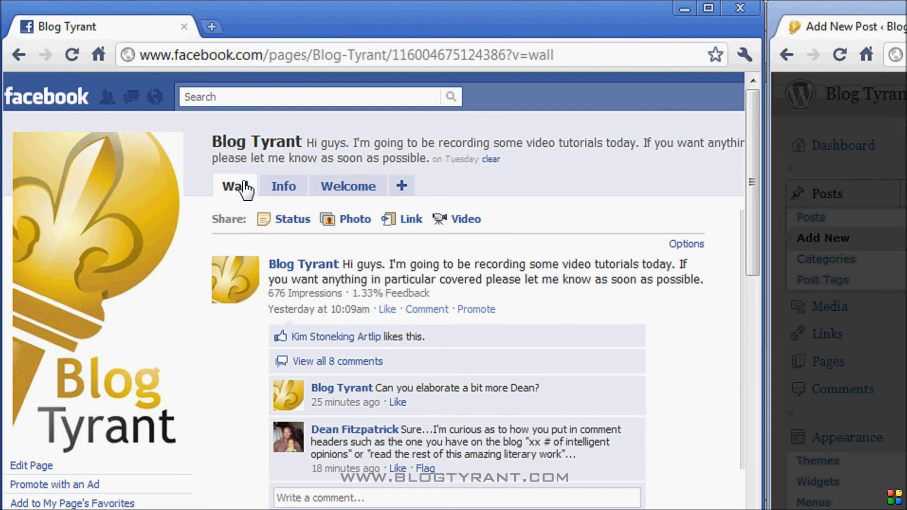
Reopen the Welcome tab and copy its web address from the address bar
click(347, 189)
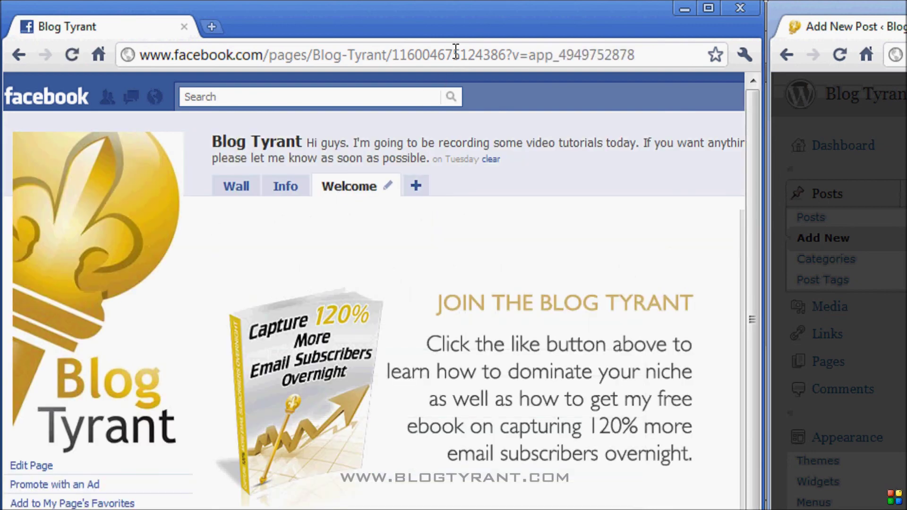
click(455, 52)
right_click(455, 52)
click(496, 112)
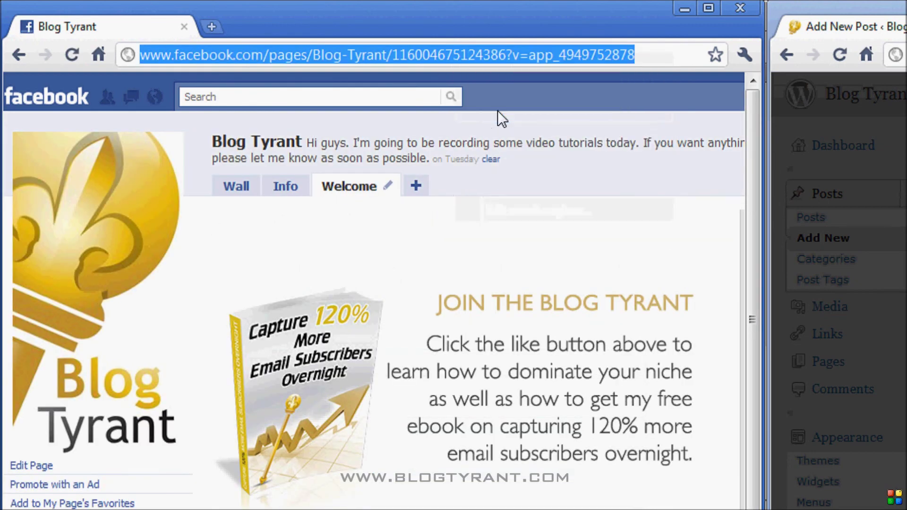